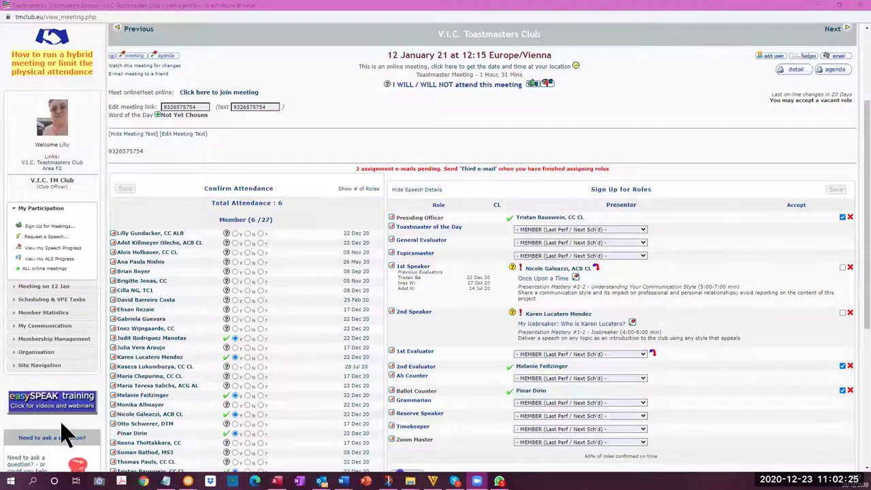
- Open the club's Schedule Speeches page from the Scheduling & VPE Tasks
left_click(60, 325)
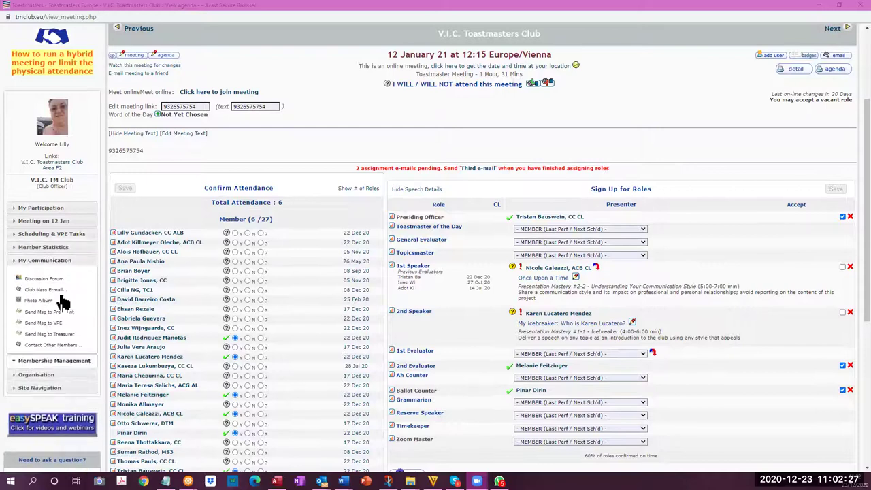
left_click(54, 359)
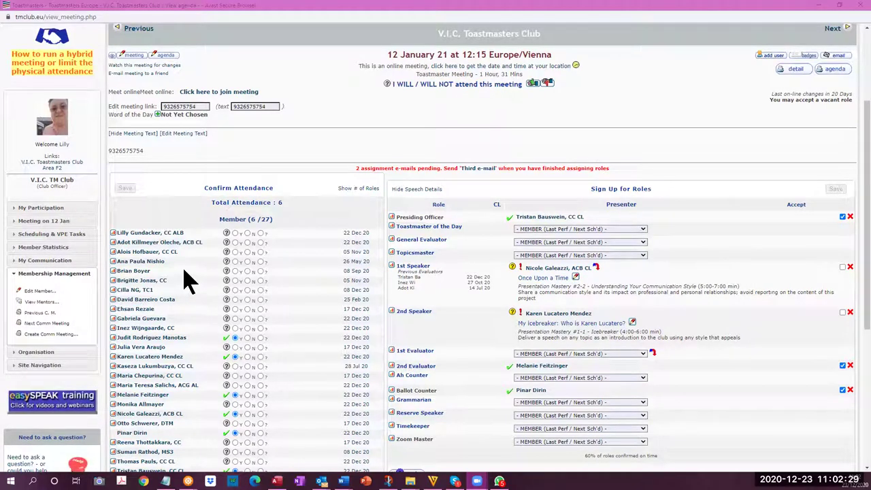
left_click(66, 234)
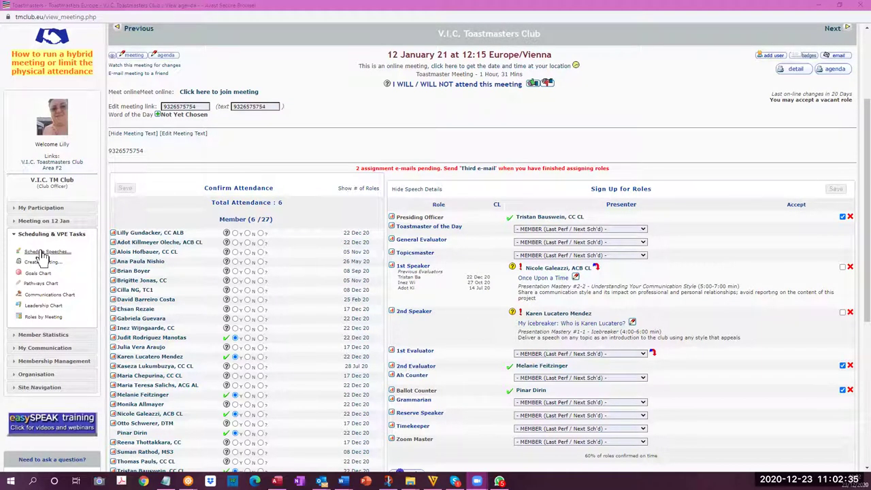
left_click(42, 255)
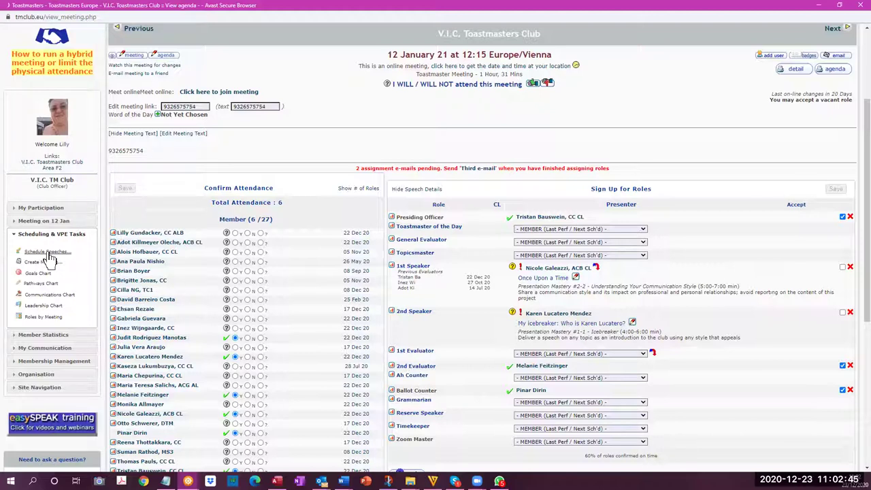
left_click(47, 251)
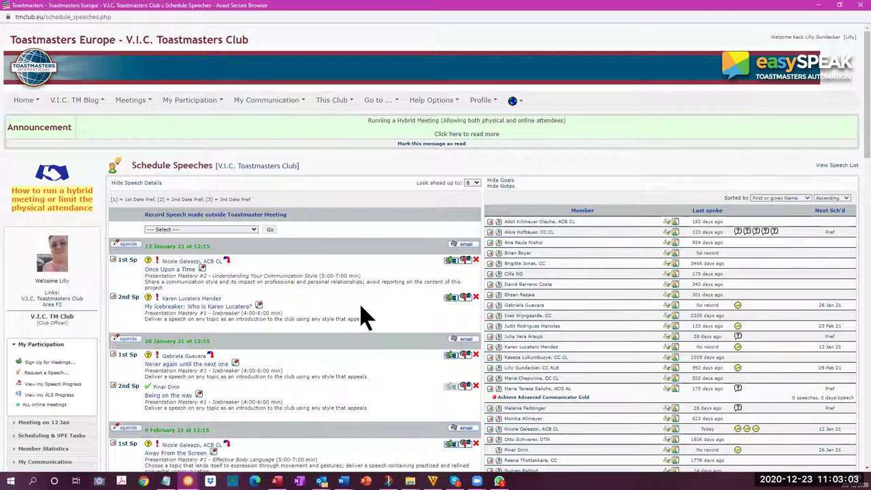
- Open the full profile of the 2nd speaker on 12 January 21 and show their Toastmasters speech information
left_click(195, 300)
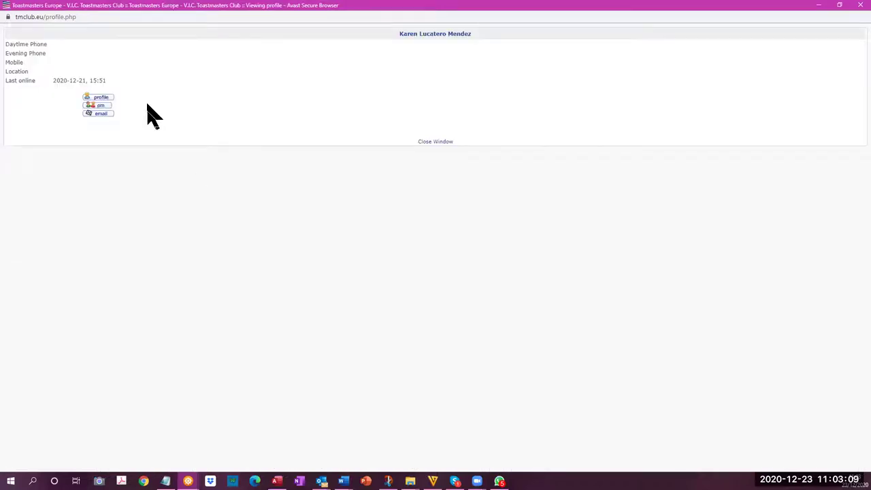
left_click(100, 97)
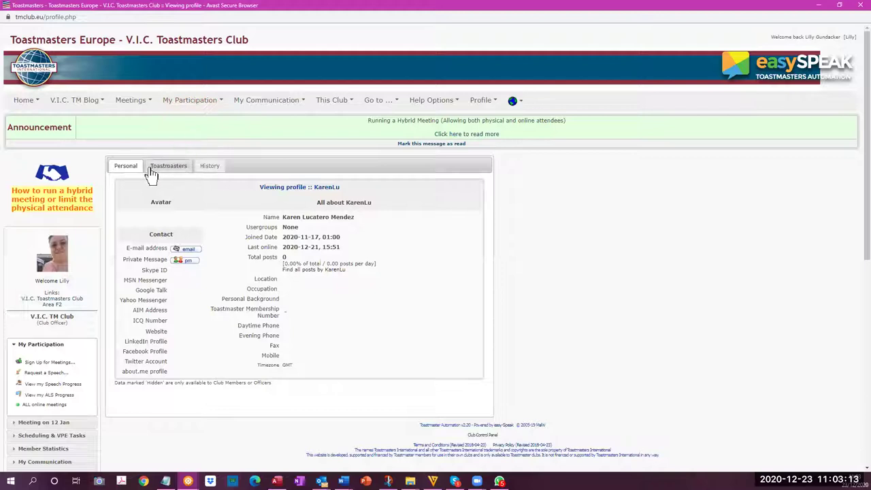
left_click(170, 170)
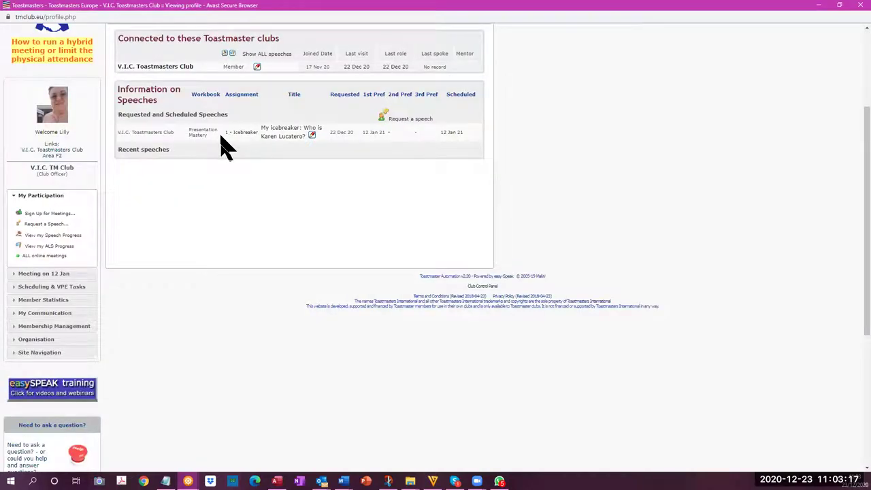
- Start a speech request for this member titled "title" with 23 Feb 21 as the first preferred meeting
left_click(406, 121)
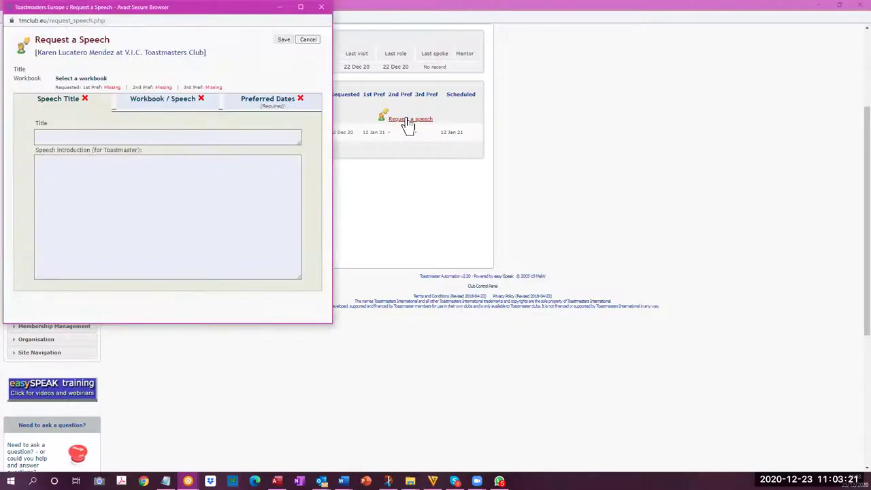
left_click(51, 136)
type("tit")
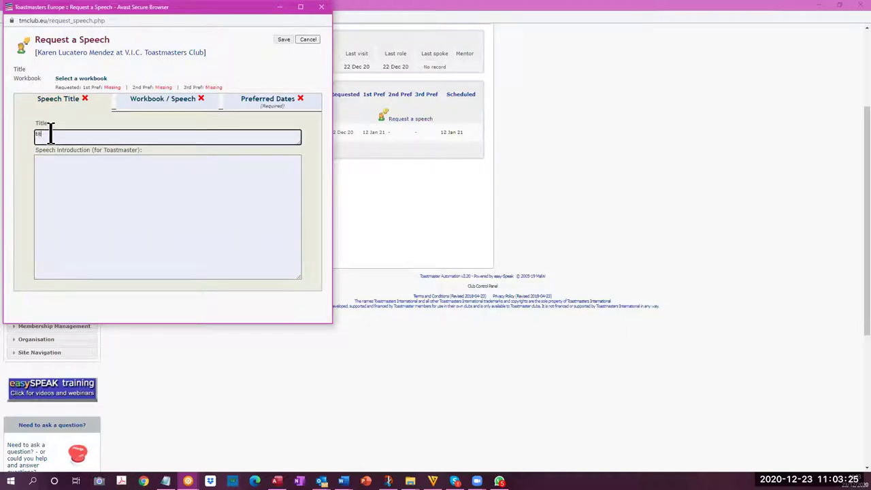
type("le")
left_click(270, 105)
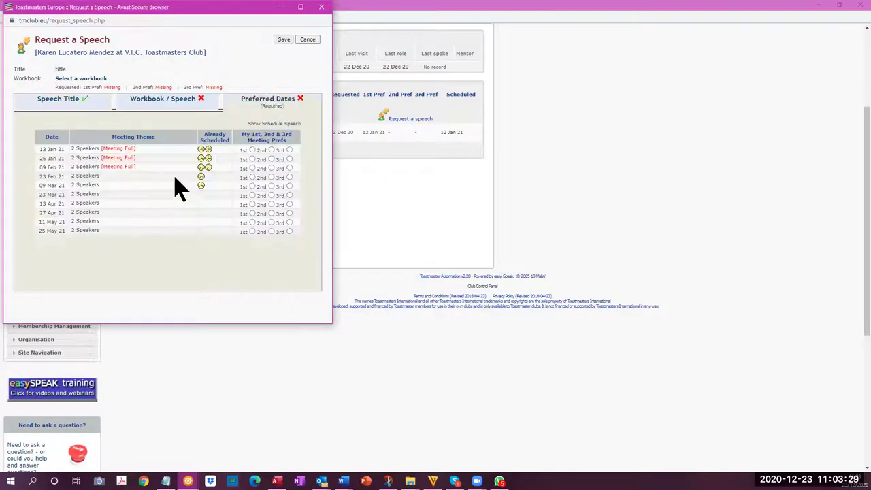
left_click(252, 177)
- Examine the speech request's Presentation Mastery assignments and the full list of workbooks that can be started or repeated
left_click(150, 105)
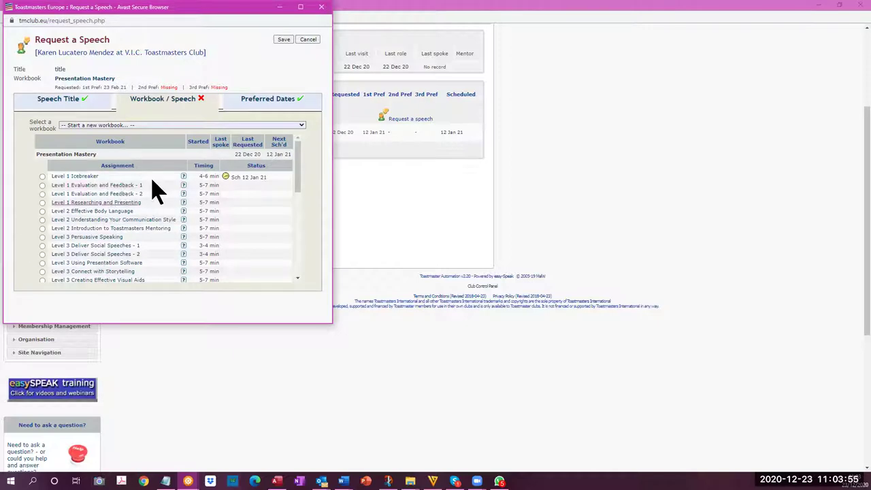
left_click(303, 130)
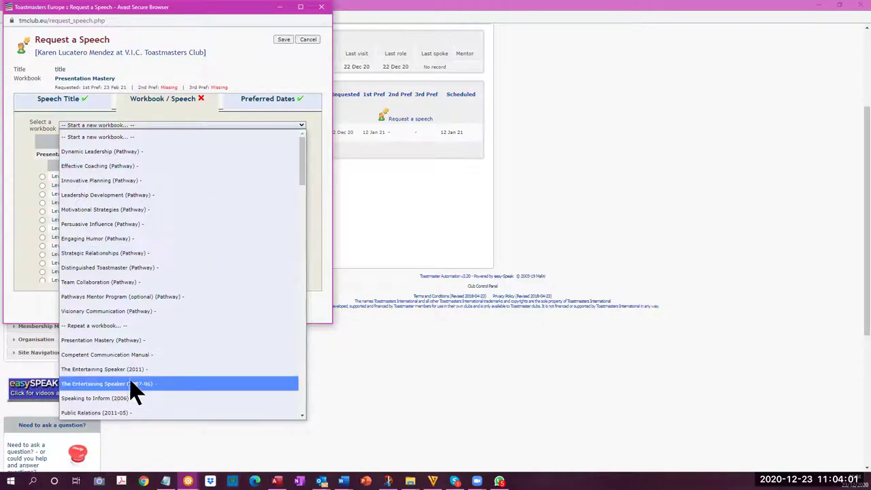
scroll(137, 388, "down", 4)
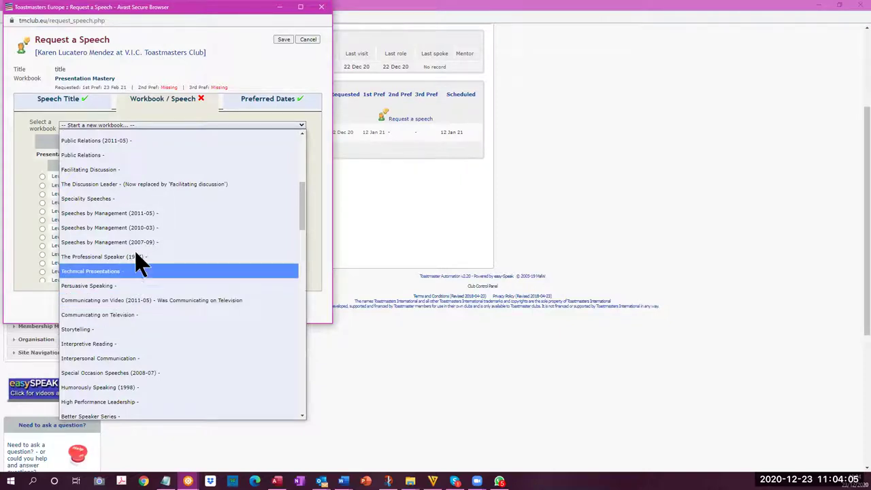
scroll(131, 201, "up", 4)
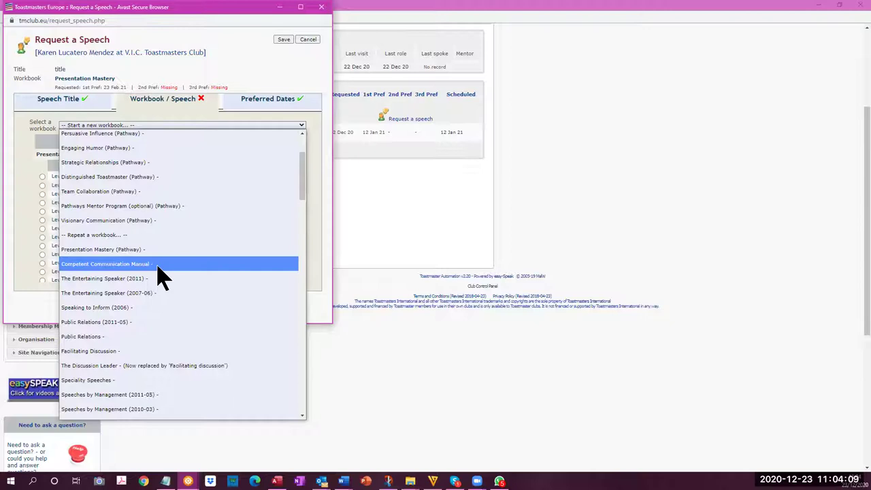
scroll(165, 286, "down", 15)
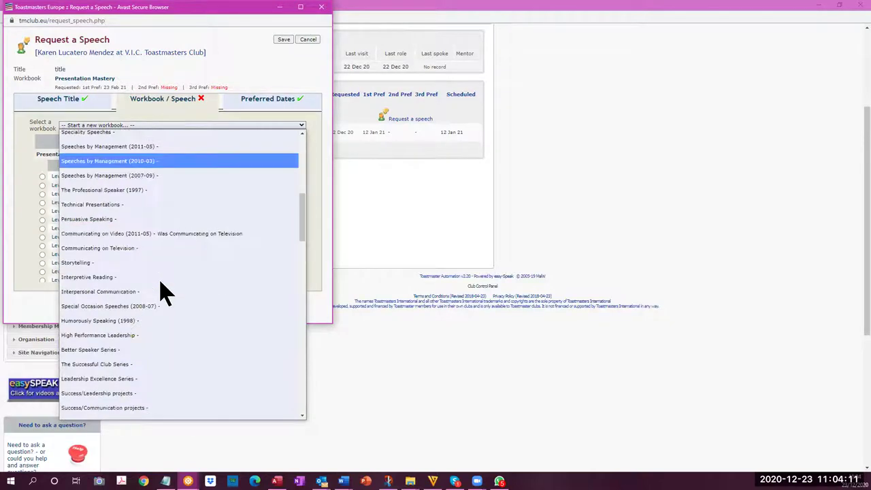
scroll(165, 303, "down", 6)
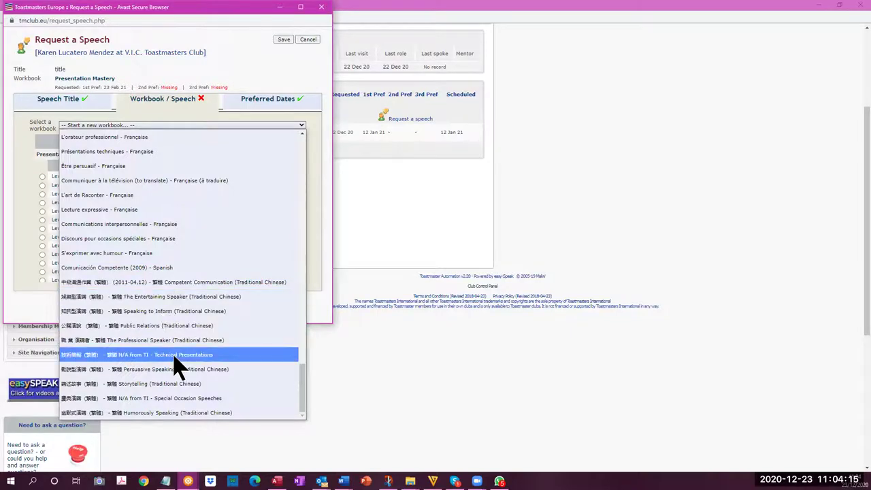
scroll(177, 367, "up", 20)
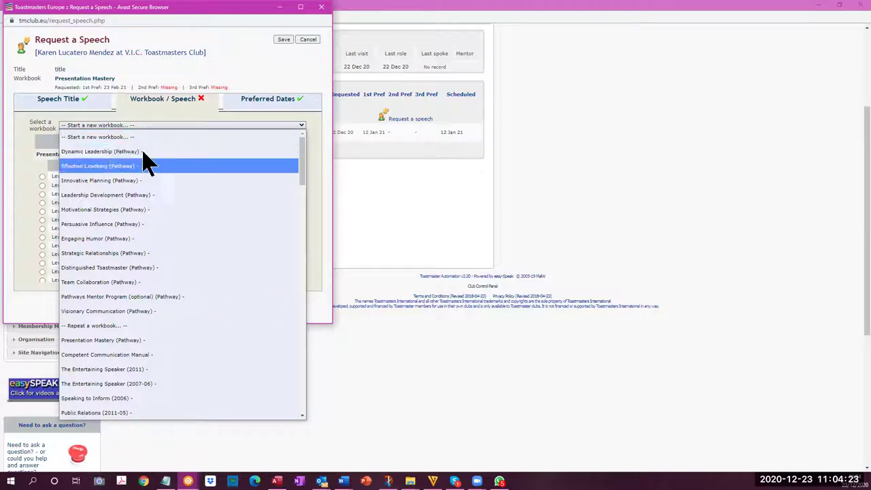
left_click(381, 210)
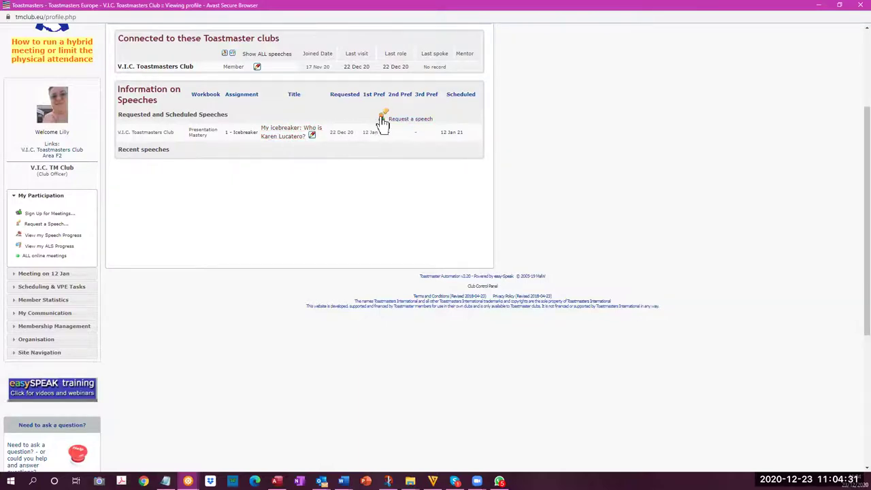
- Open a new speech request for the member and select the Presentation Mastery assignment Level 1 Evaluation and Feedback - 1
left_click(408, 120)
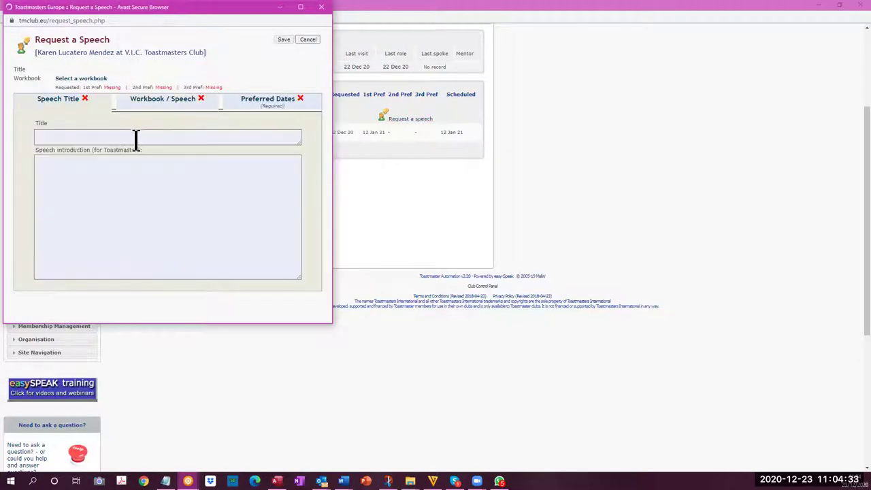
left_click(173, 102)
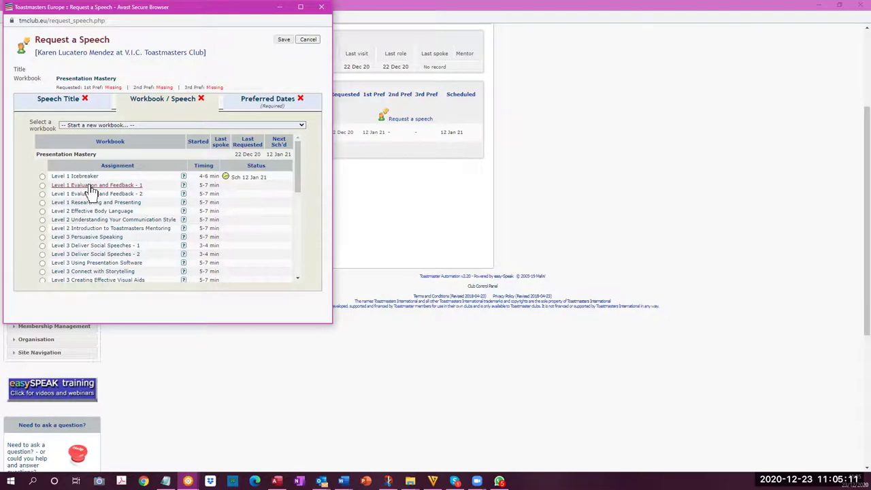
left_click(42, 186)
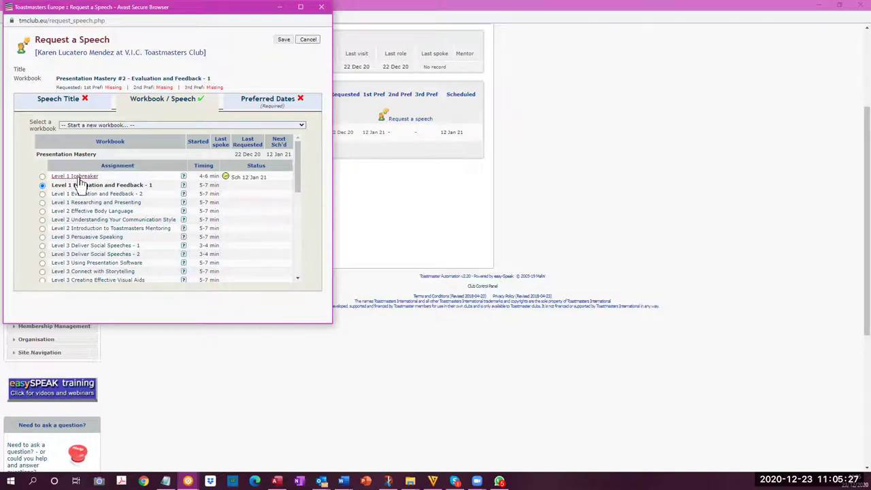
- Start Leadership Development (Pathway) as a new workbook, recheck the workbook choices, and cancel the speech request
left_click(300, 126)
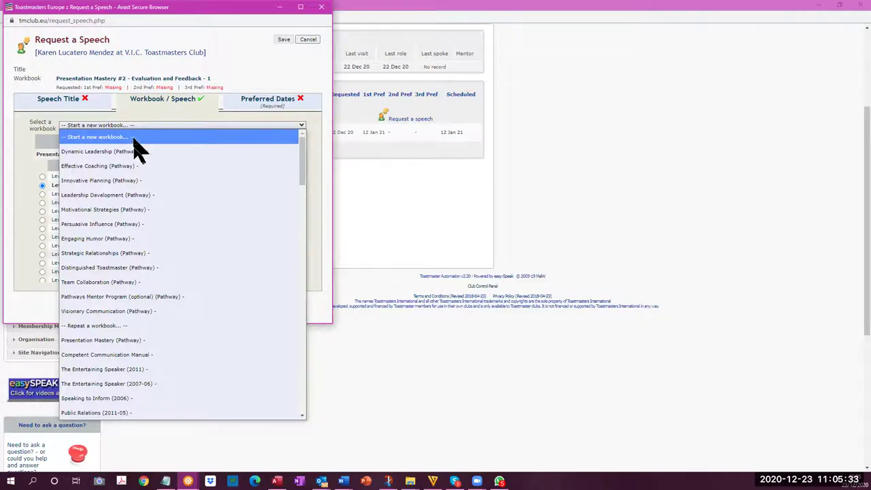
left_click(93, 197)
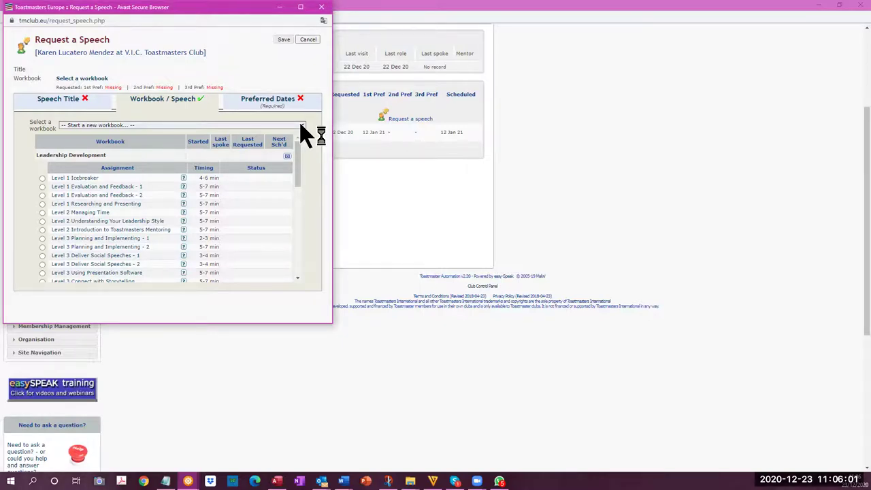
left_click(303, 125)
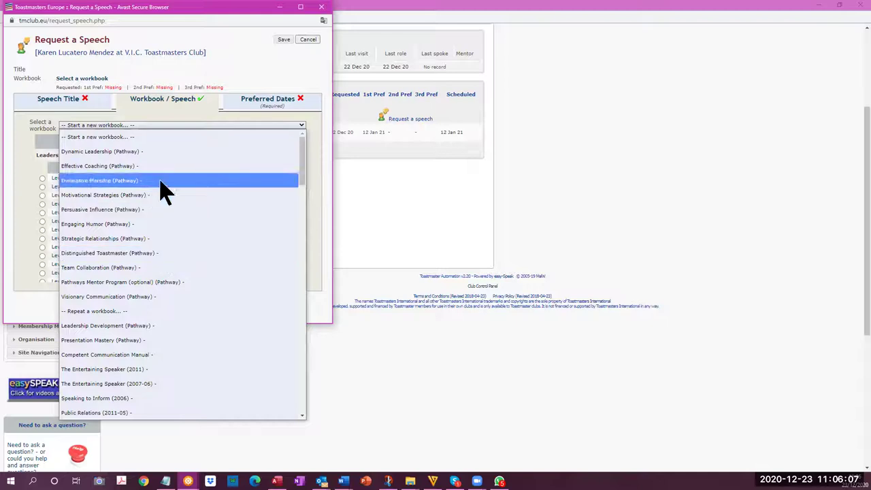
left_click(302, 127)
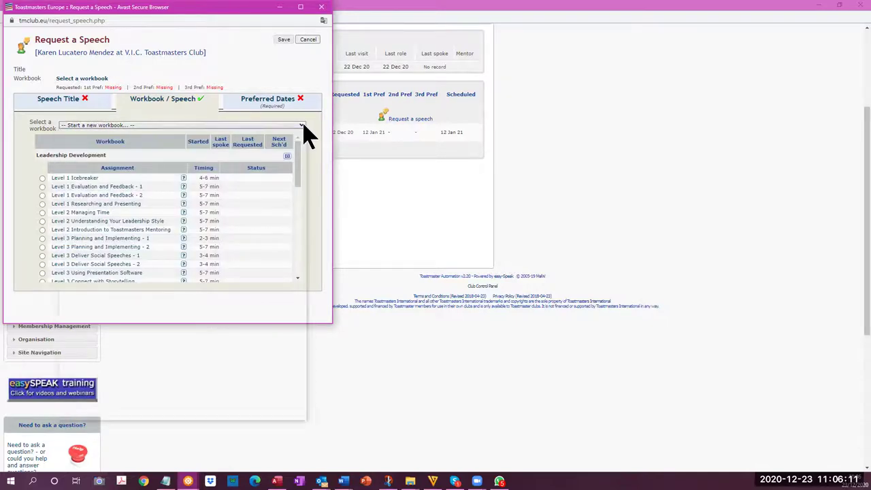
left_click(304, 126)
triple_click(314, 125)
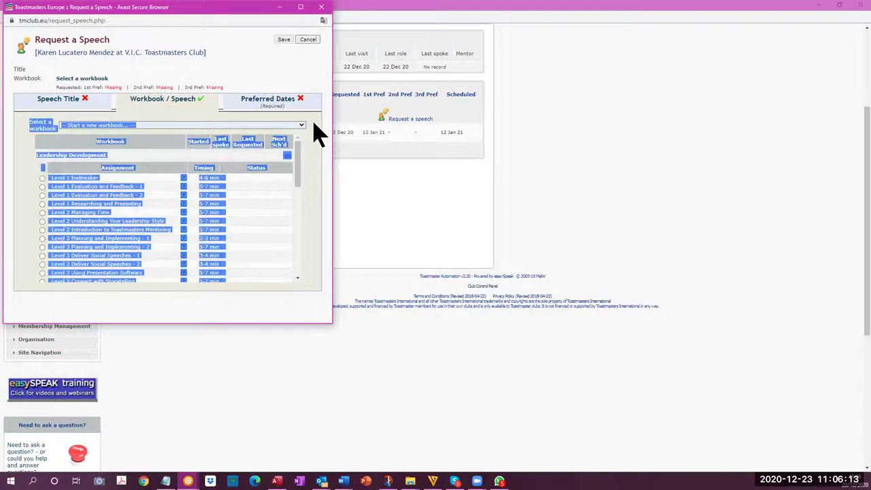
left_click(167, 101)
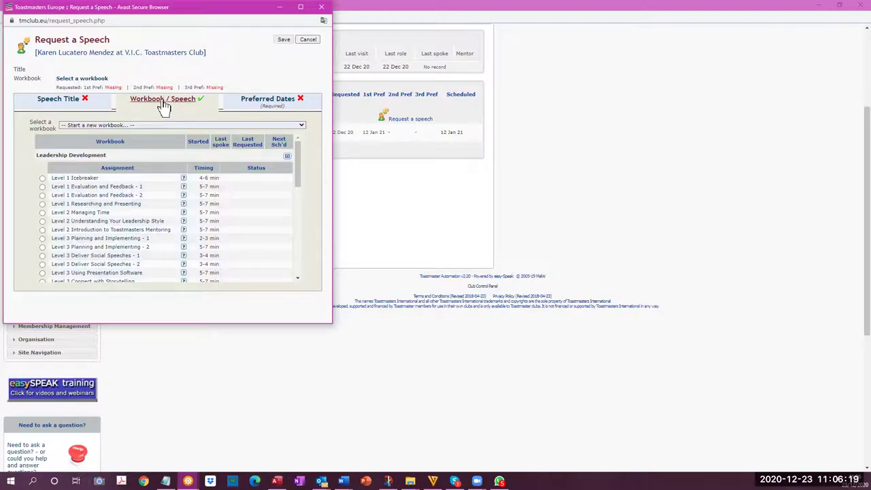
left_click(301, 126)
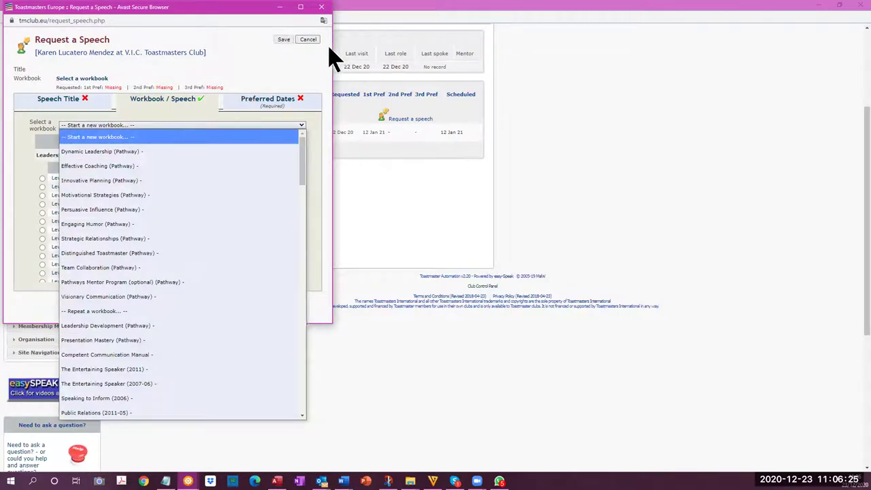
left_click(309, 40)
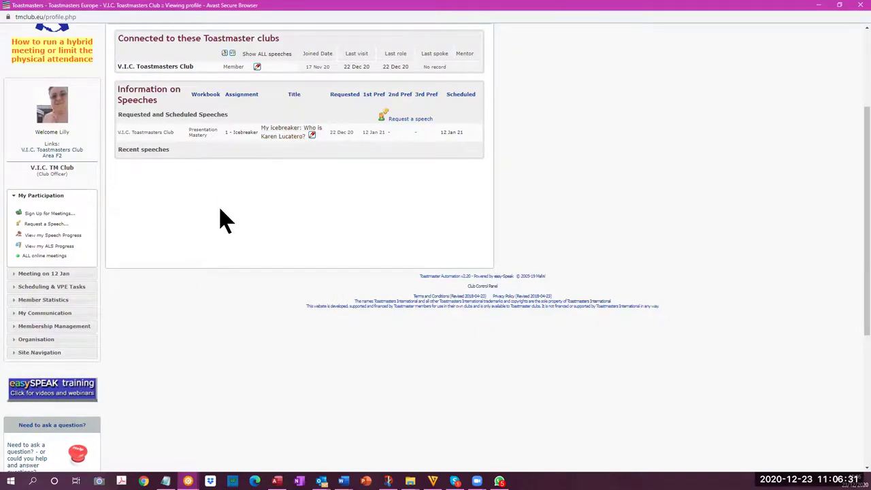
- Review the agenda of the meeting on 12 Jan and move on to the following meeting, 26 January 21
scroll(216, 204, "up", 3)
left_click(133, 102)
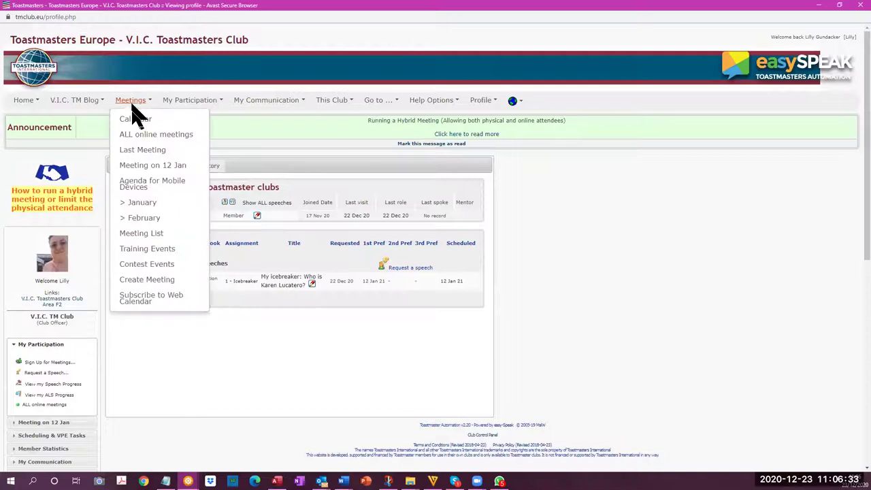
left_click(144, 170)
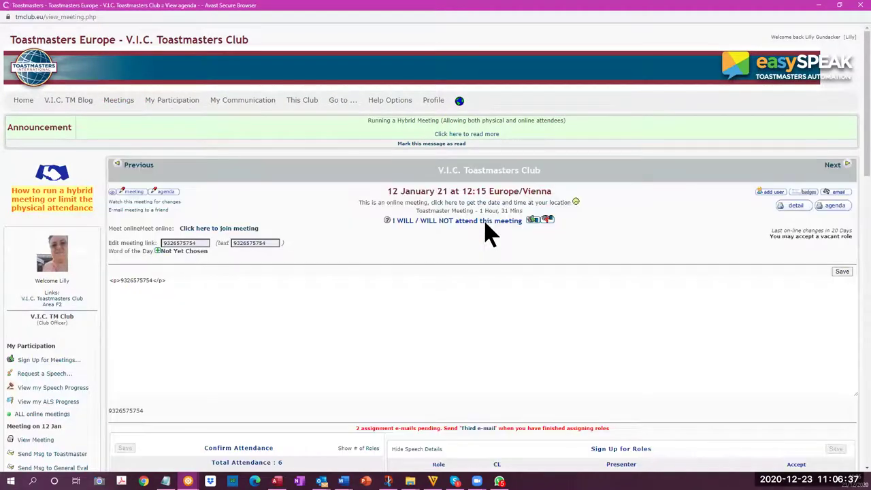
scroll(610, 361, "down", 2)
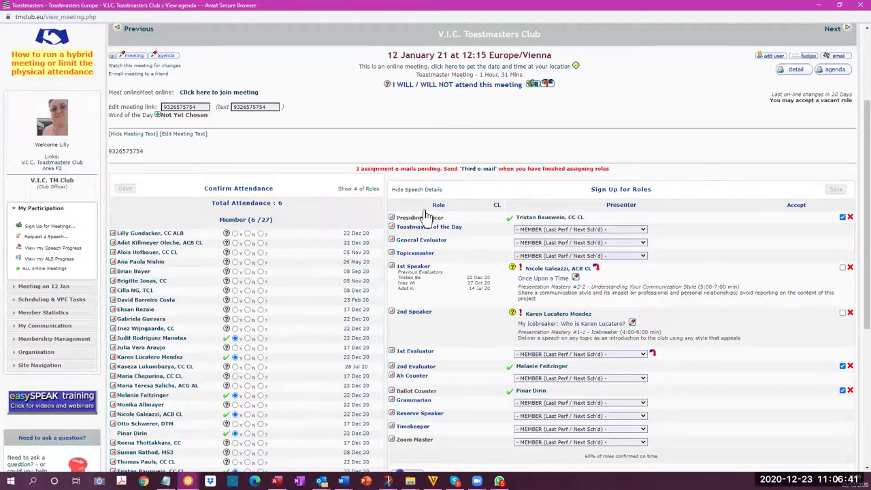
scroll(424, 216, "up", 2)
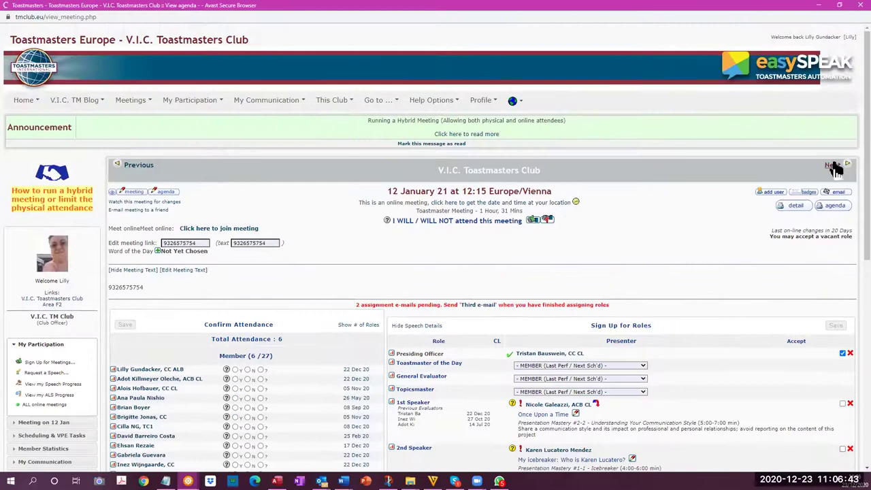
left_click(834, 167)
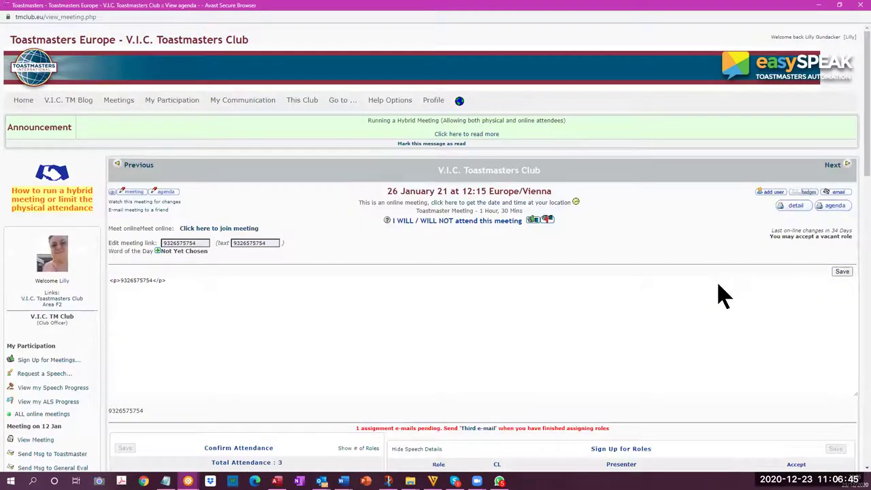
- Review the agendas of the 26 January 21 and 9 February 21 meetings and move on to the 23 February 21 meeting
scroll(723, 294, "down", 2)
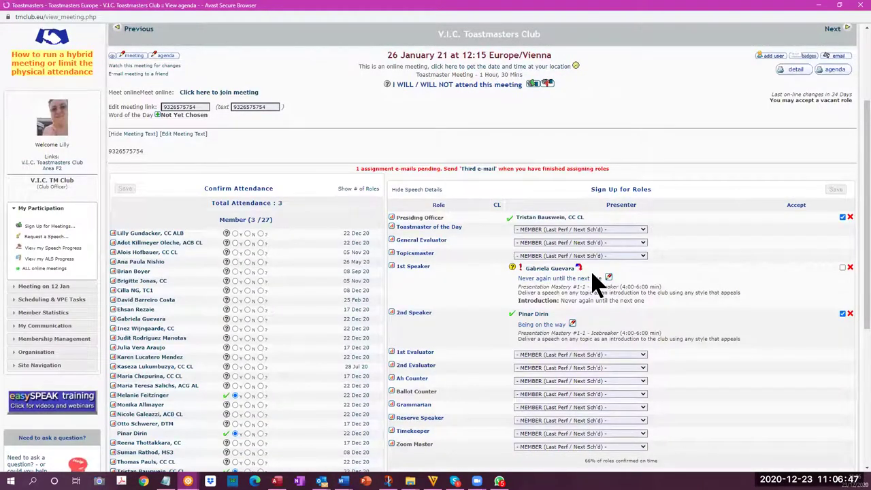
scroll(711, 235, "up", 2)
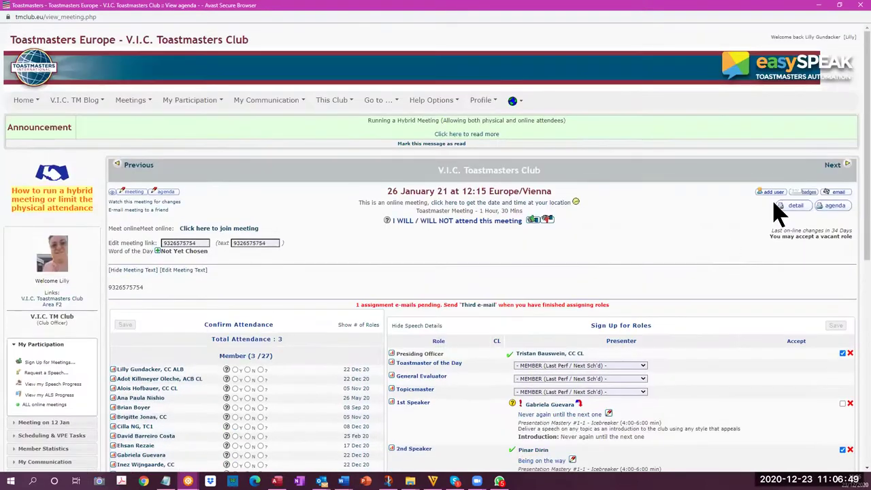
left_click(833, 165)
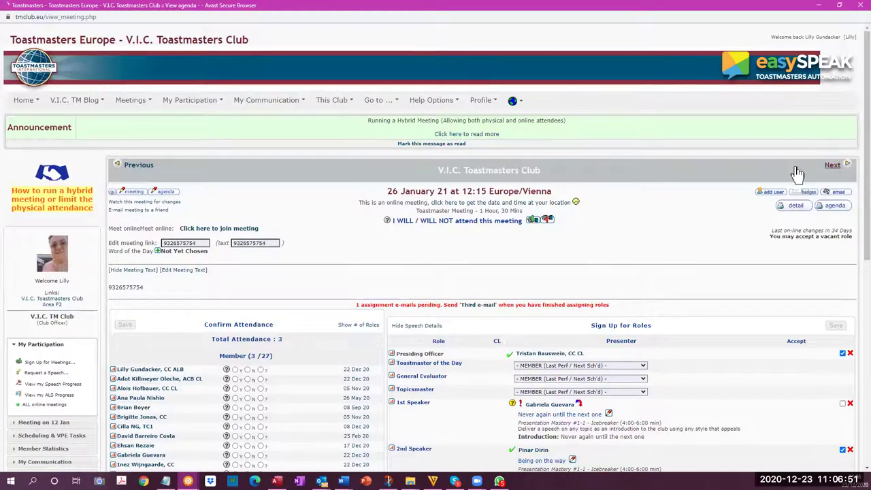
scroll(654, 268, "down", 2)
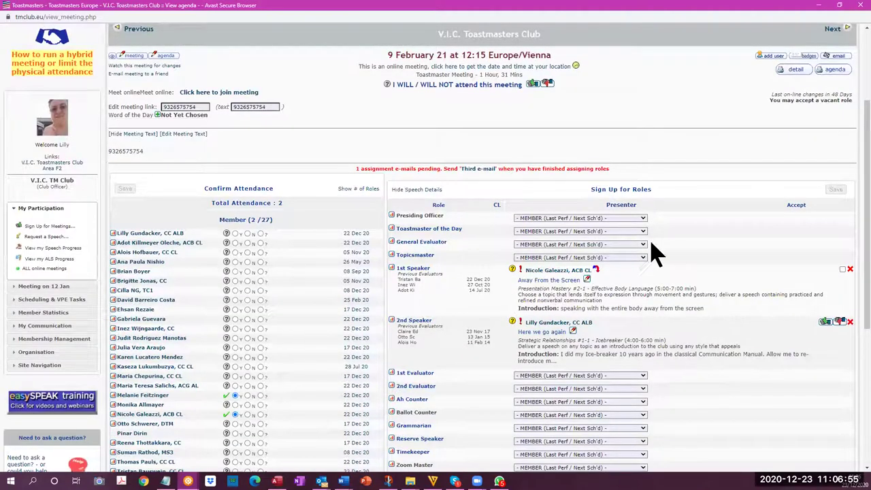
scroll(680, 221, "up", 2)
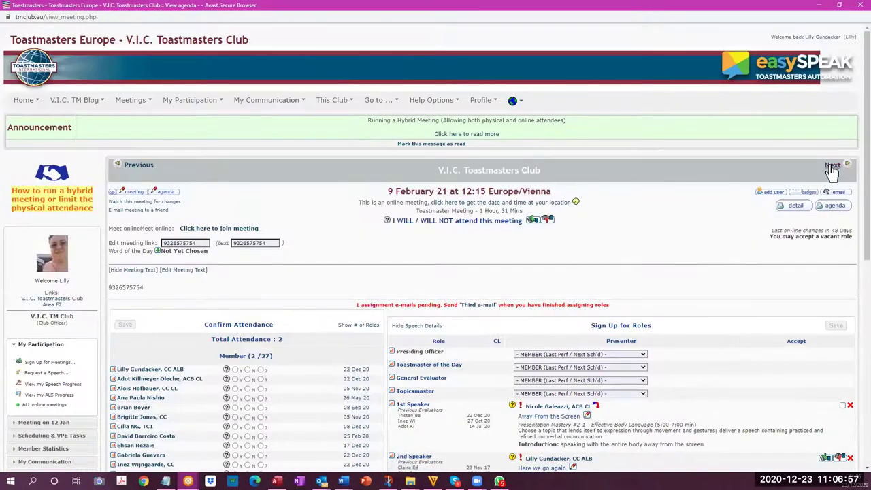
left_click(831, 169)
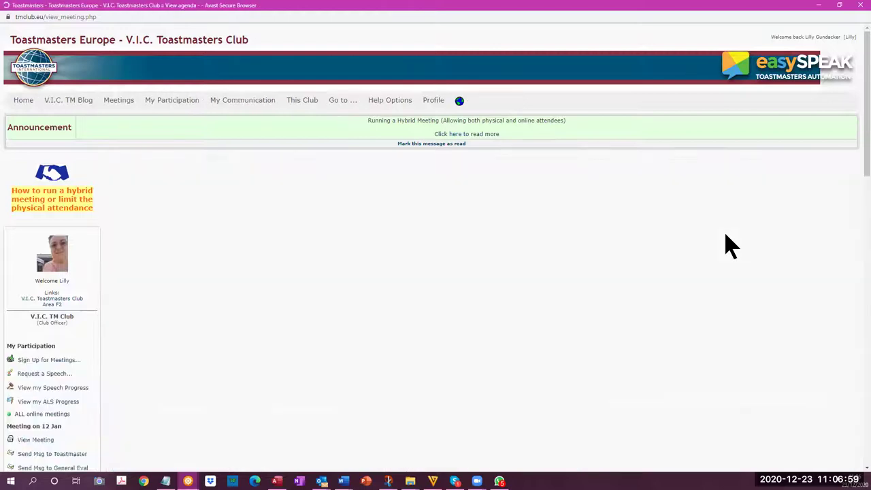
- Examine the 23 February 21 meeting's roles and the speech requests offered for the unassigned 2nd Speaker slot
scroll(723, 272, "down", 3)
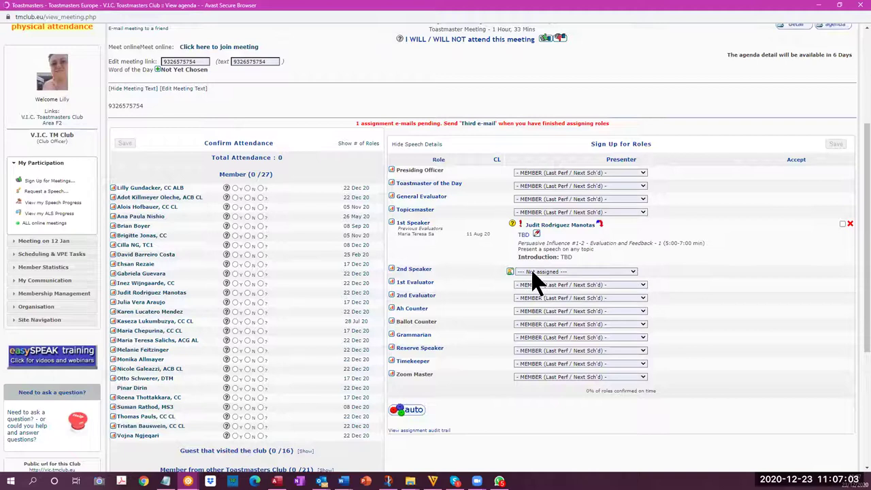
left_click(634, 273)
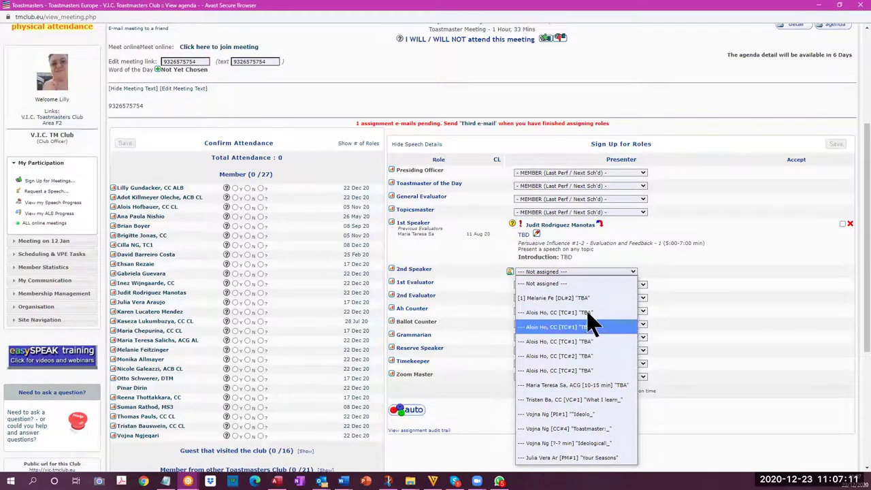
left_click(670, 269)
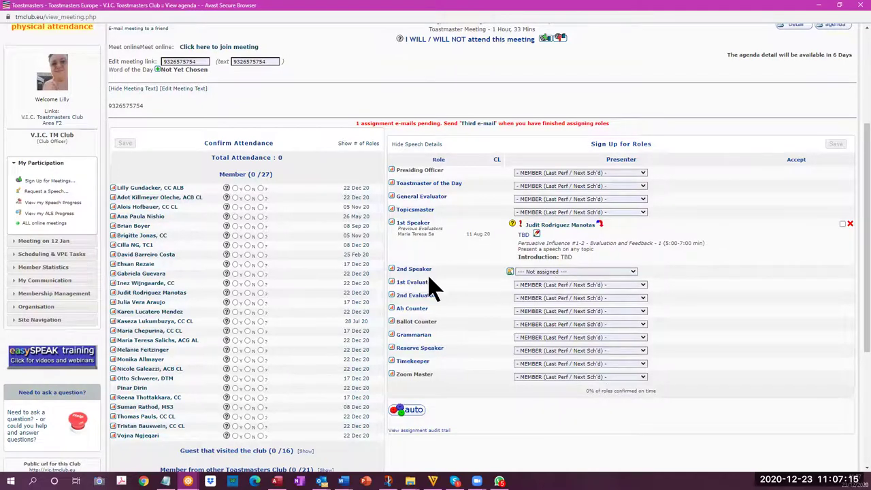
scroll(456, 289, "up", 1)
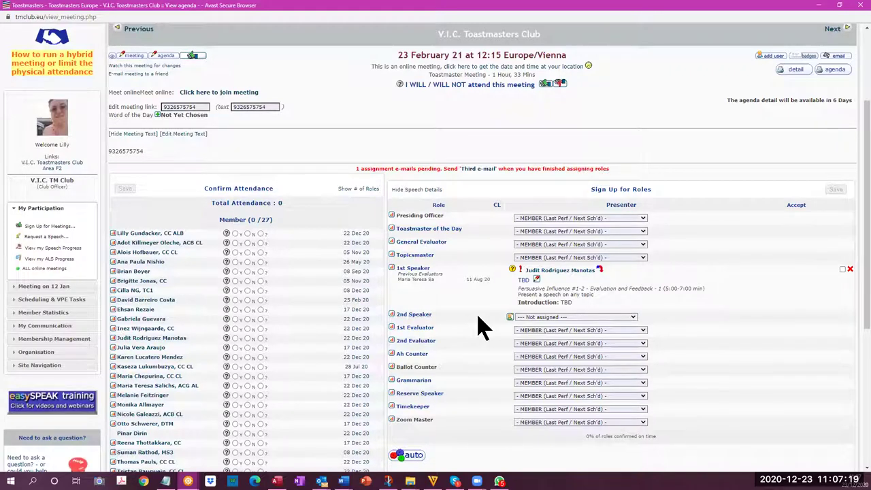
- Open a new speech request, enter "title" as the speech title, and choose 23 Feb 21 as the 1st preferred date
left_click(43, 238)
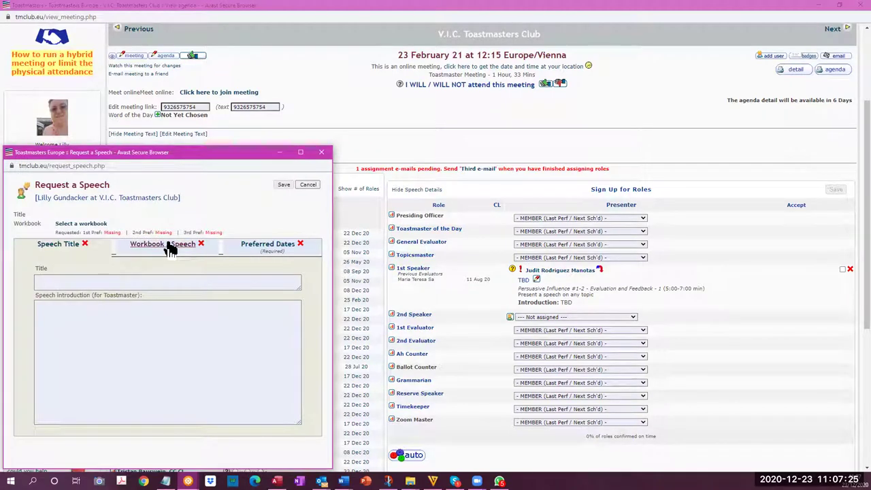
left_click(57, 281)
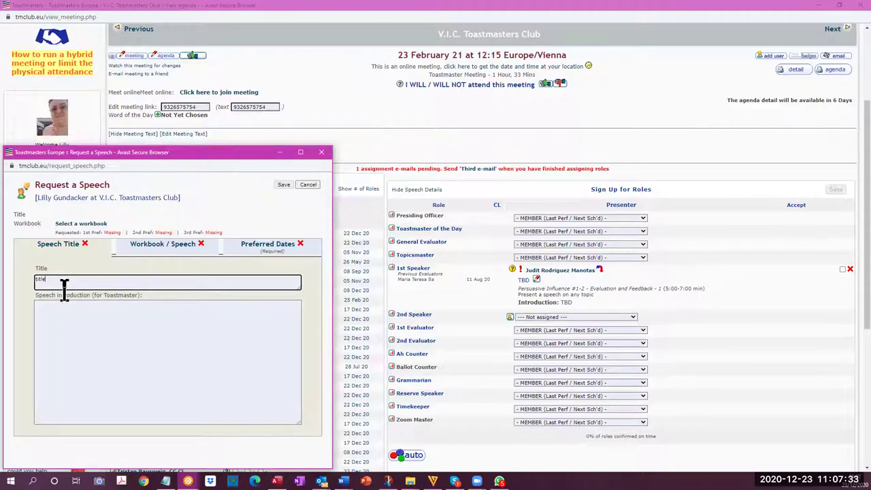
left_click(257, 249)
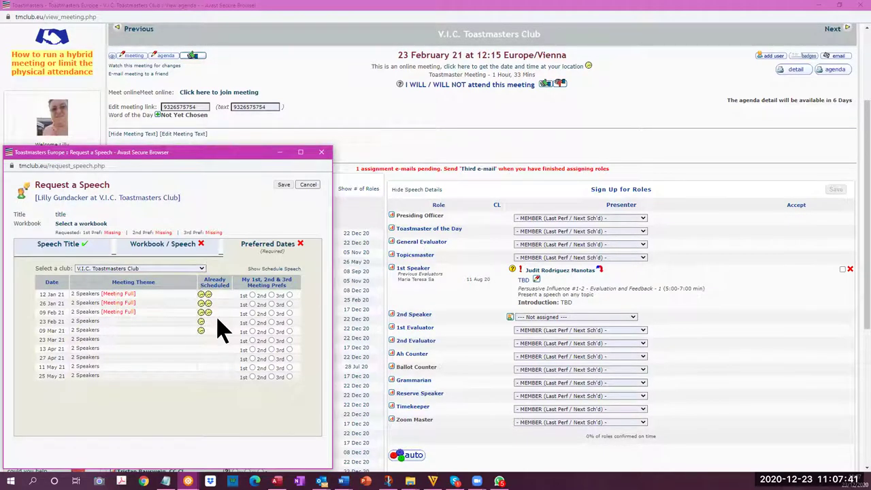
left_click(252, 323)
- Start Distinguished Toastmaster (Pathway) as a new workbook, select assignment Level 0 Distinguished Toastmaster - 1, and cancel the speech request
left_click(151, 249)
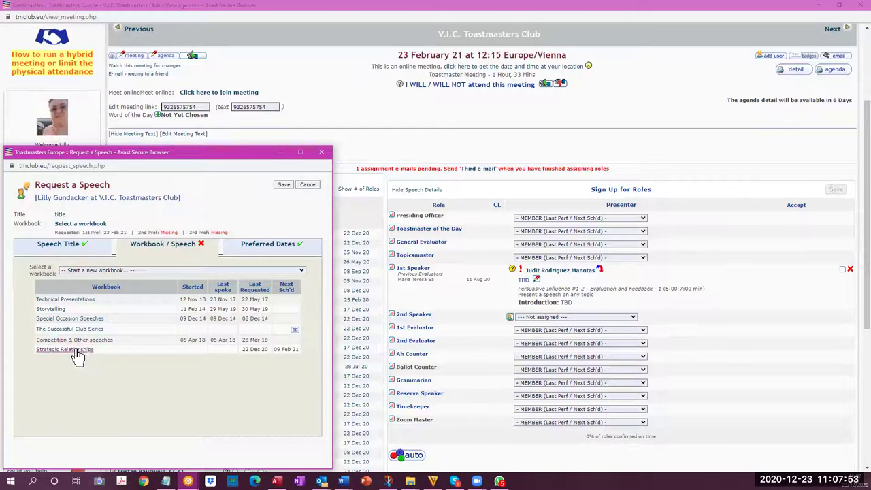
left_click(302, 270)
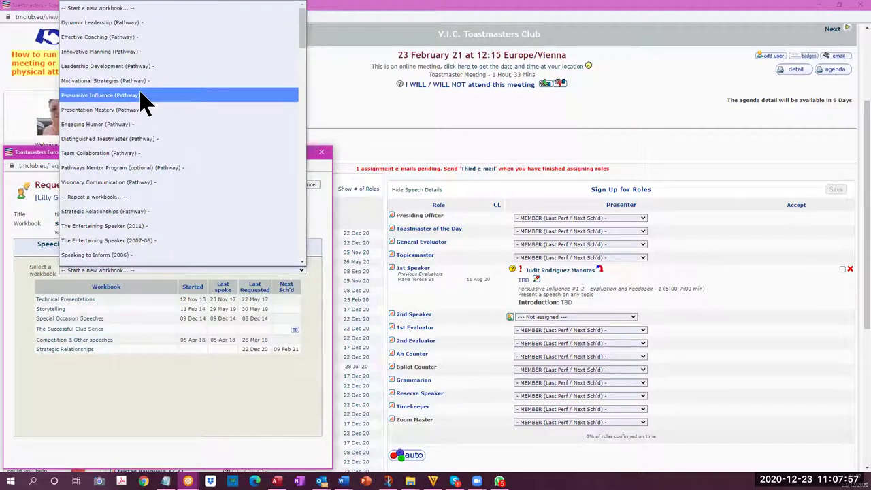
left_click(140, 143)
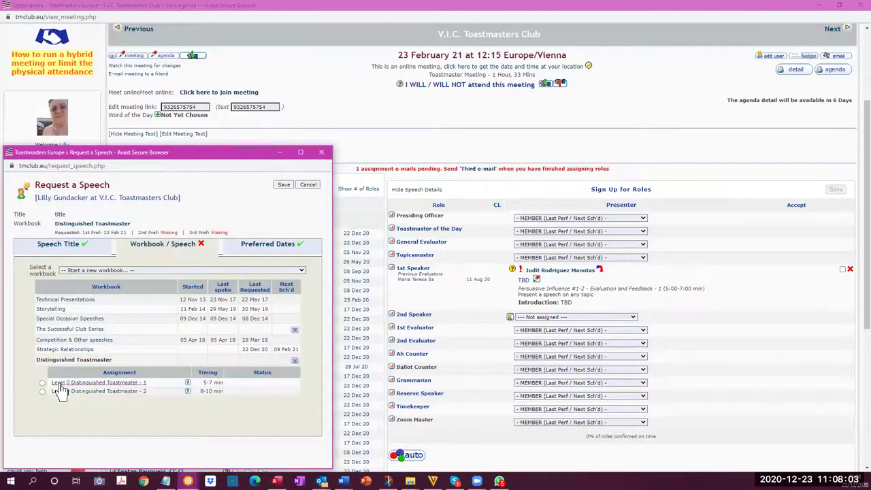
left_click(42, 384)
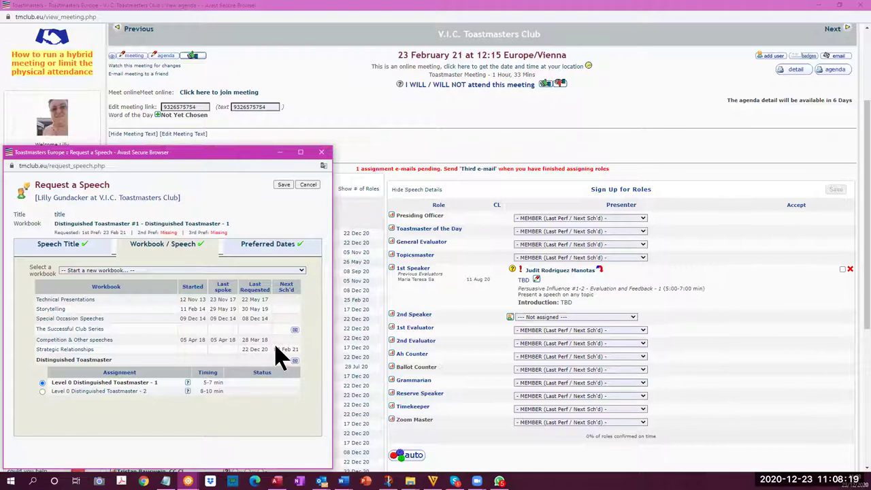
left_click(308, 184)
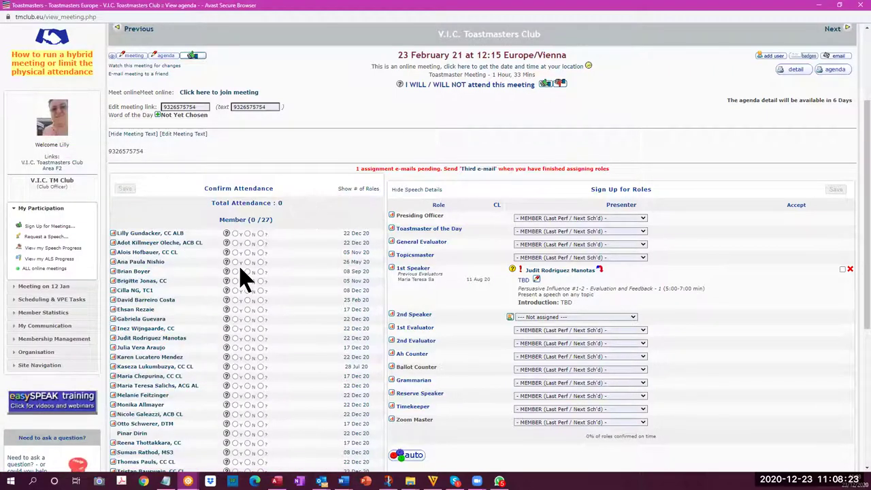